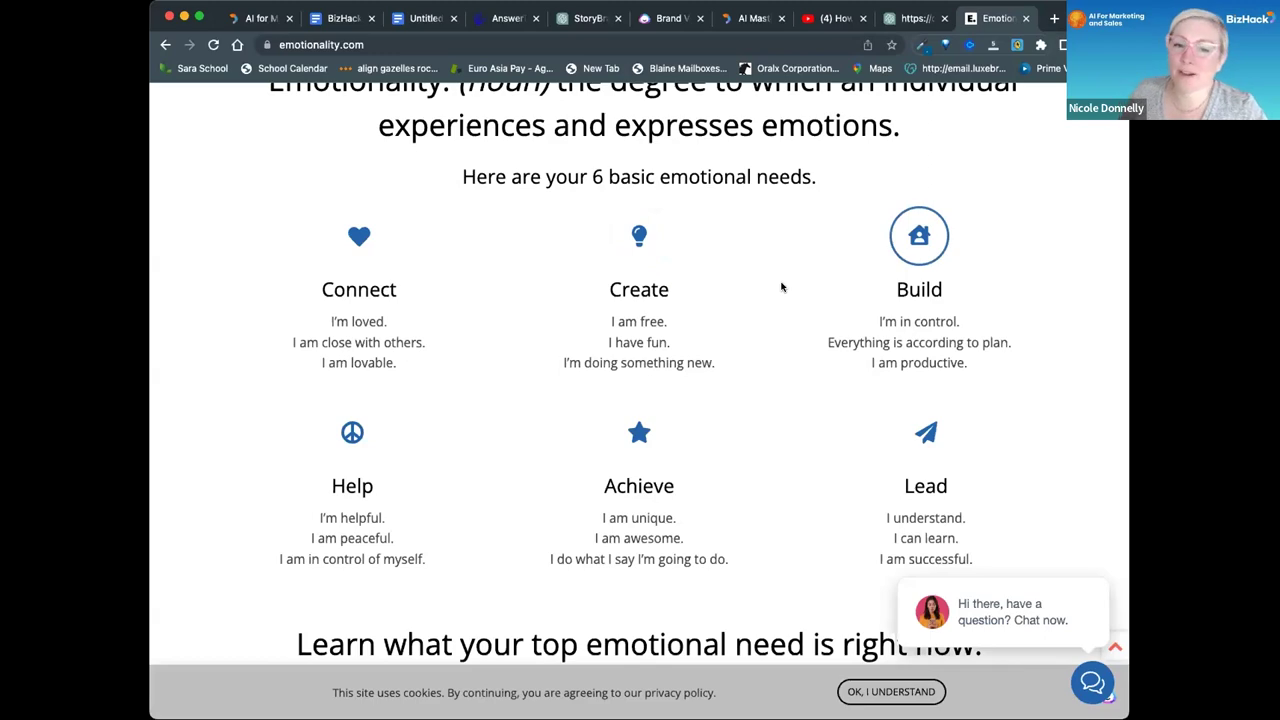
{"action": "scroll", "coordinate": [782, 287], "scroll_direction": "up", "scroll_amount": 7}
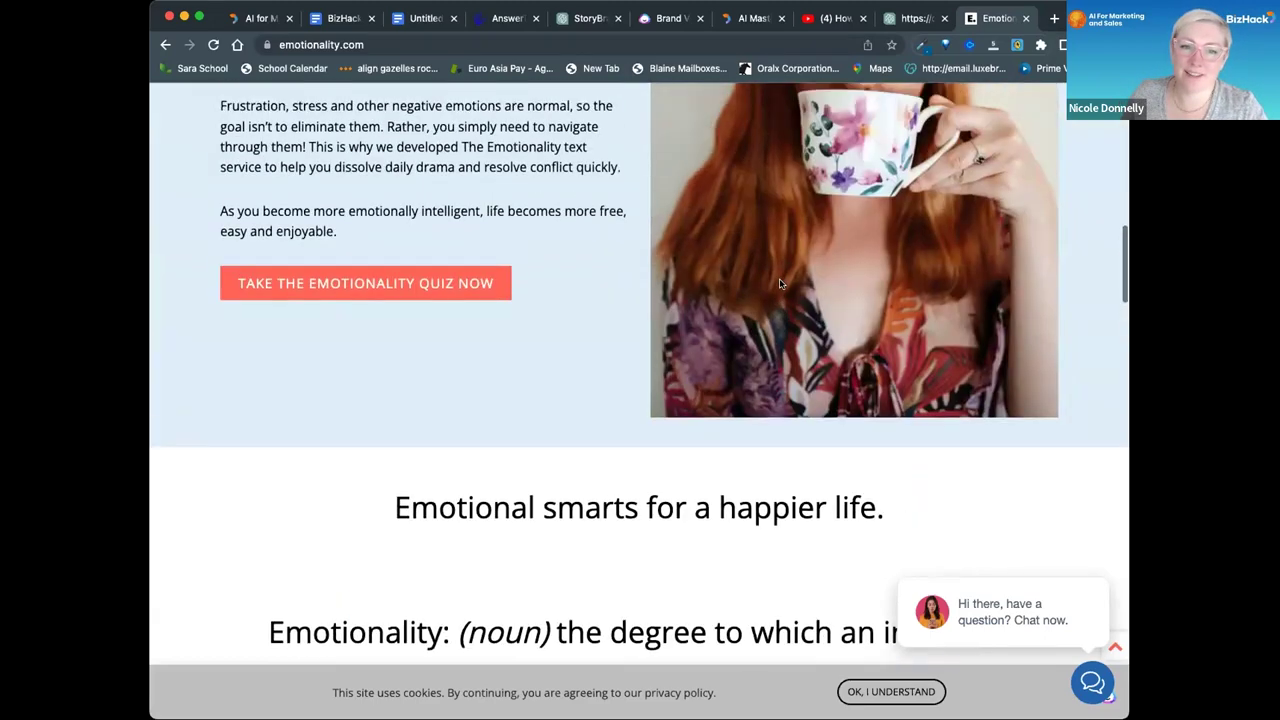
{"action": "scroll", "coordinate": [779, 283], "scroll_direction": "up", "scroll_amount": 7}
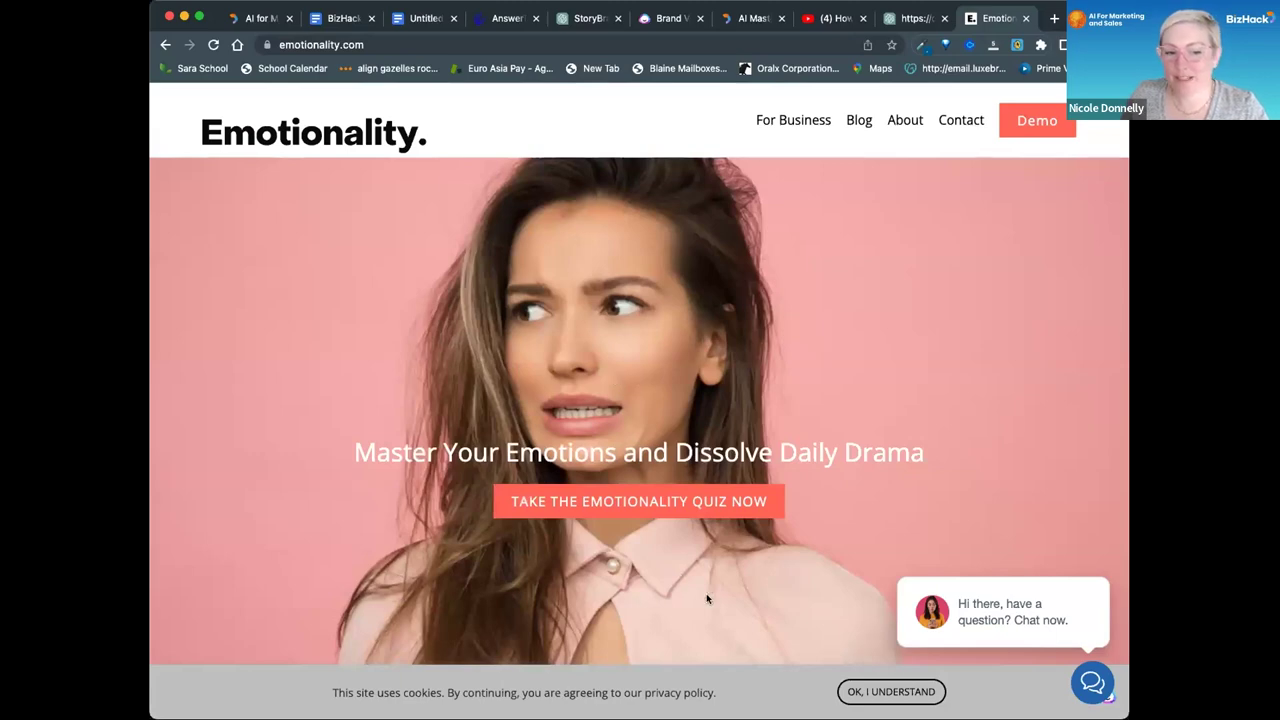
{"action": "scroll", "coordinate": [650, 575], "scroll_direction": "down", "scroll_amount": 7}
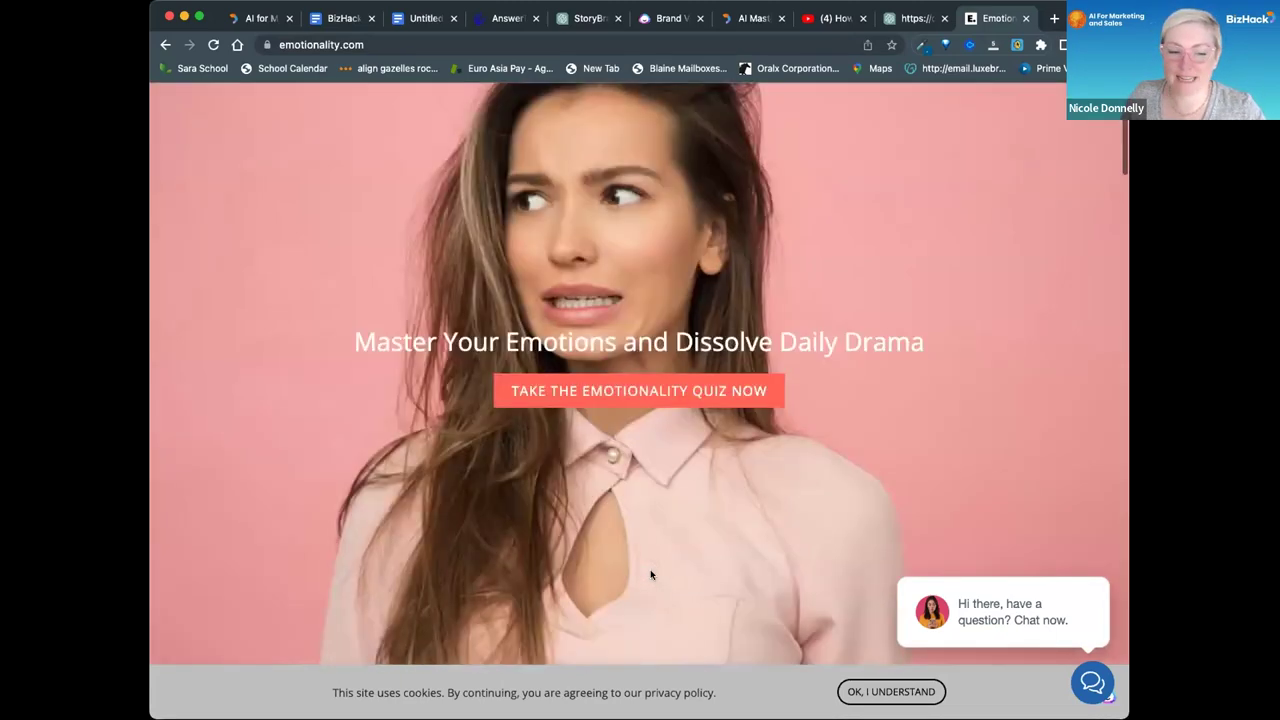
{"action": "scroll", "coordinate": [650, 574], "scroll_direction": "down", "scroll_amount": 10}
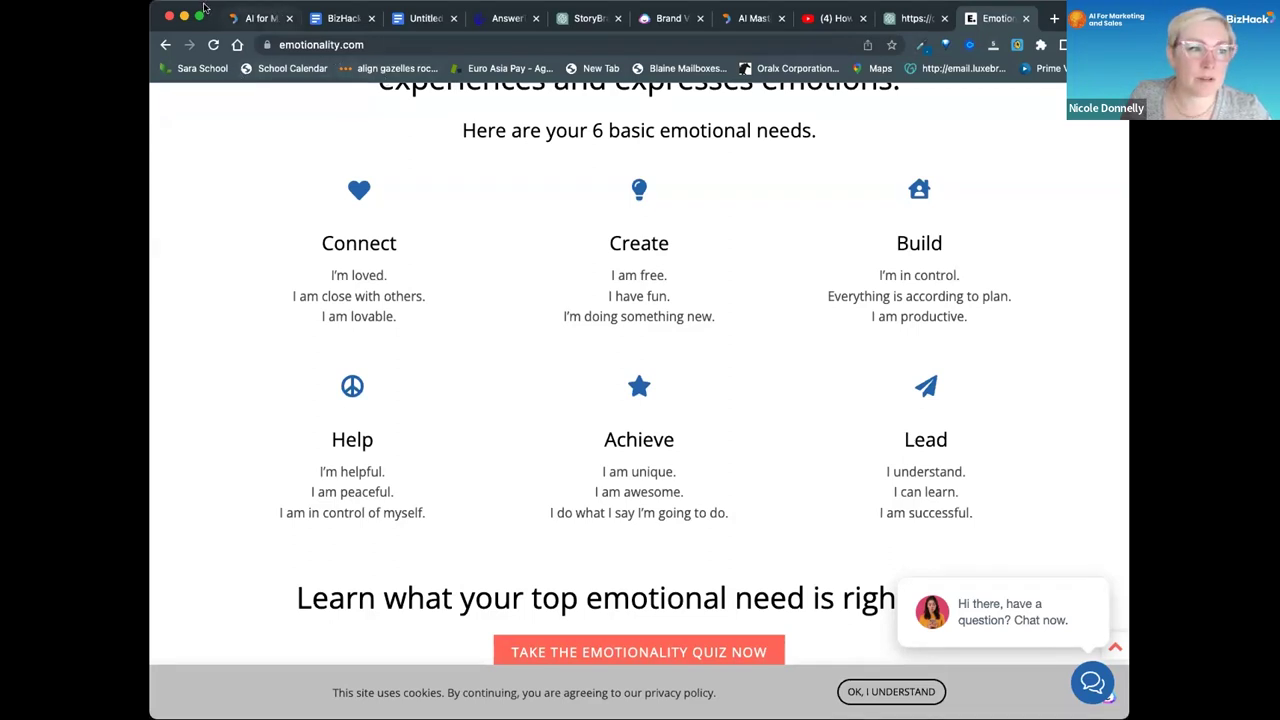
{"action": "left_click", "coordinate": [660, 20]}
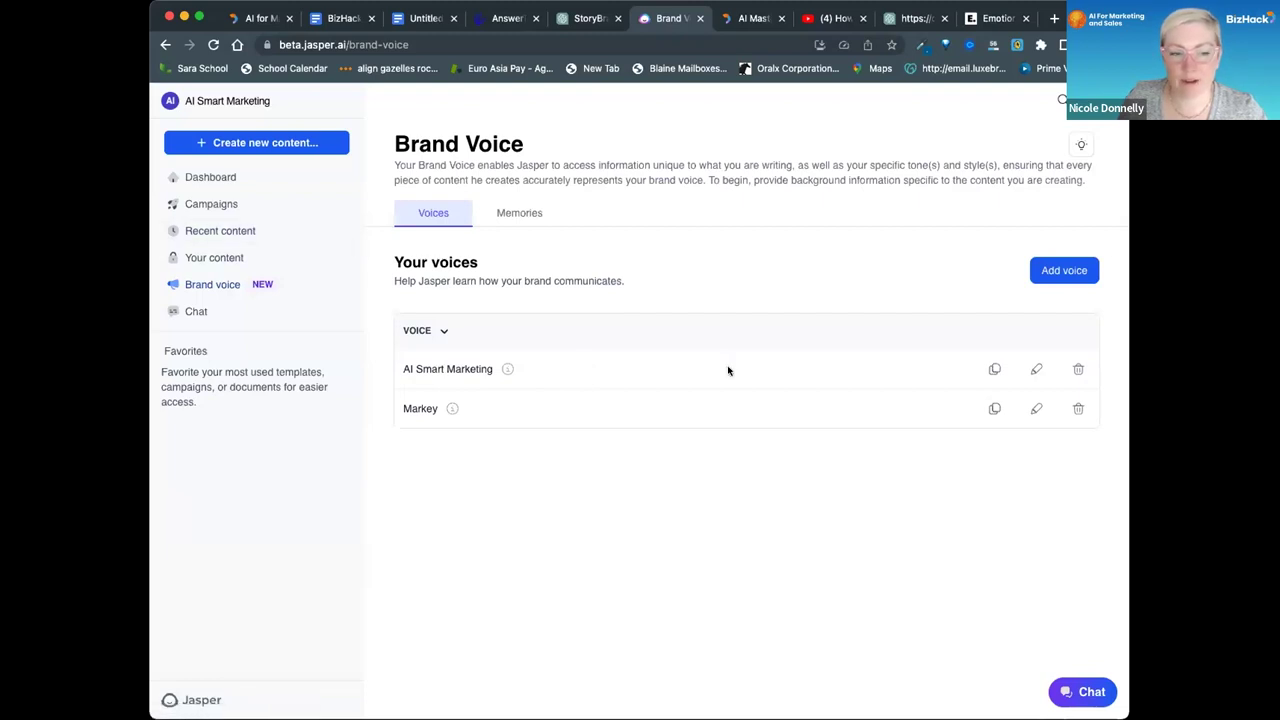
{"action": "left_click", "coordinate": [1056, 270]}
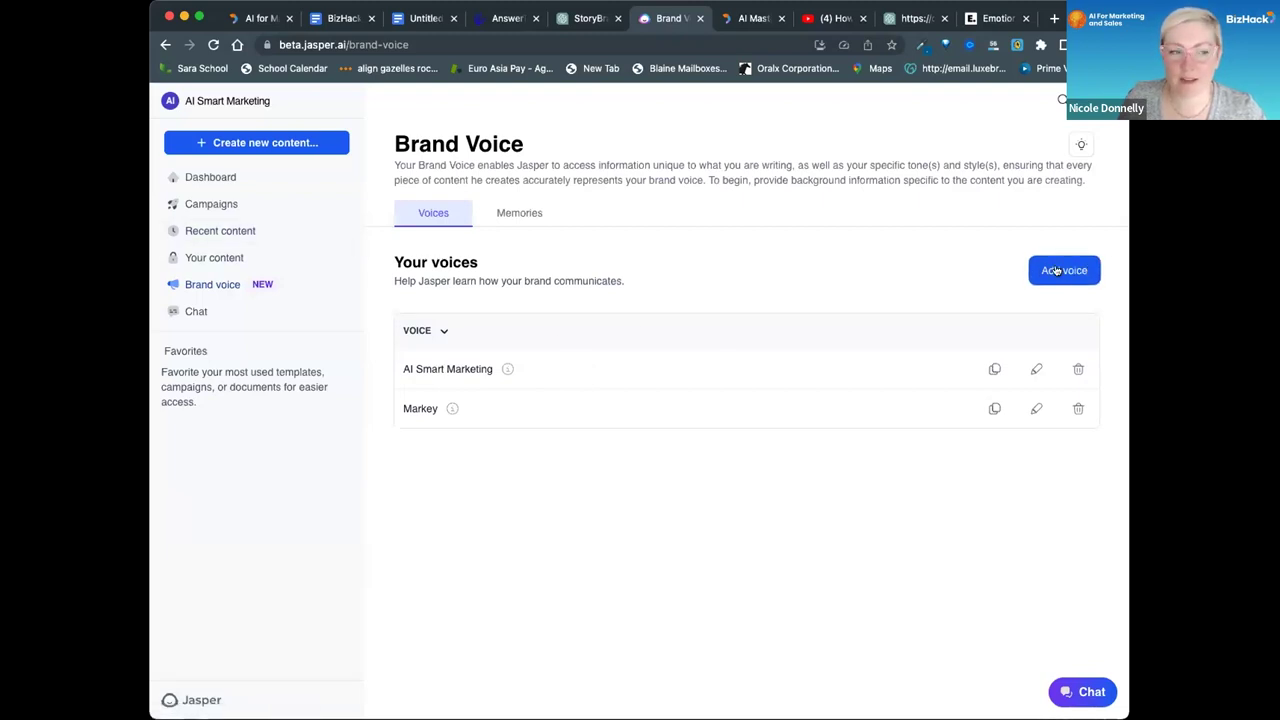
{"action": "left_click", "coordinate": [1056, 270]}
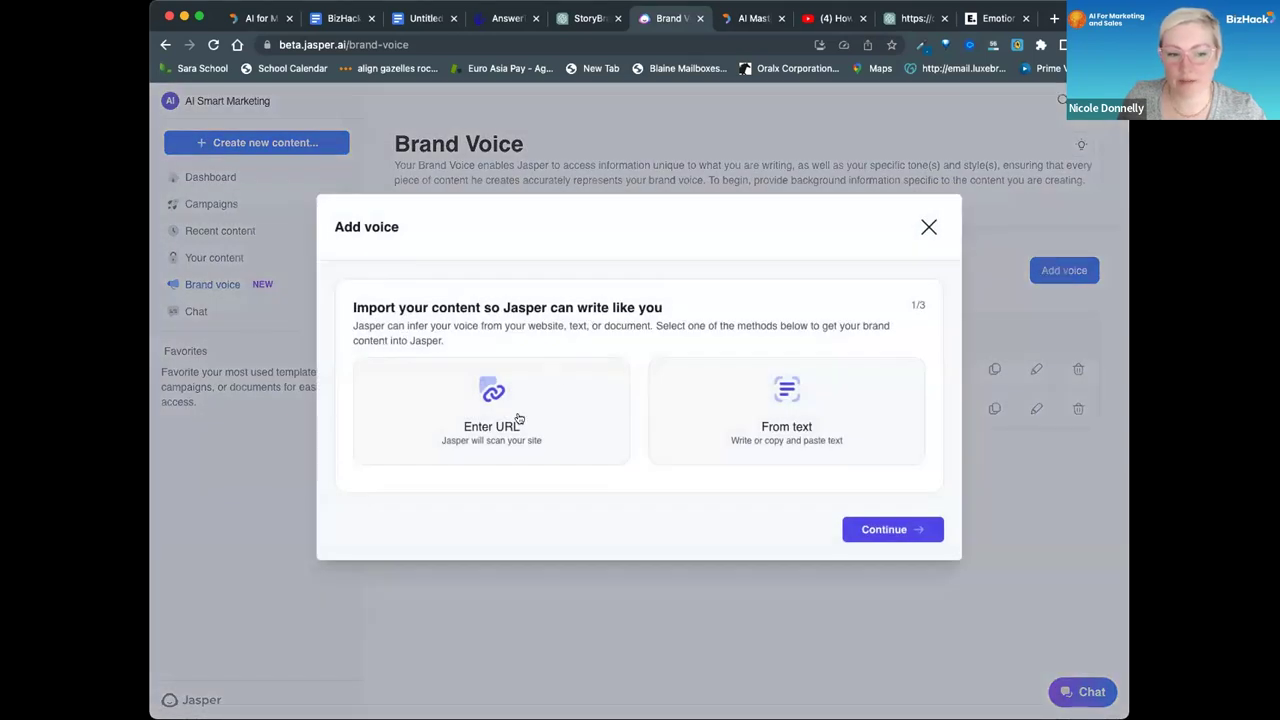
{"action": "left_click", "coordinate": [518, 418]}
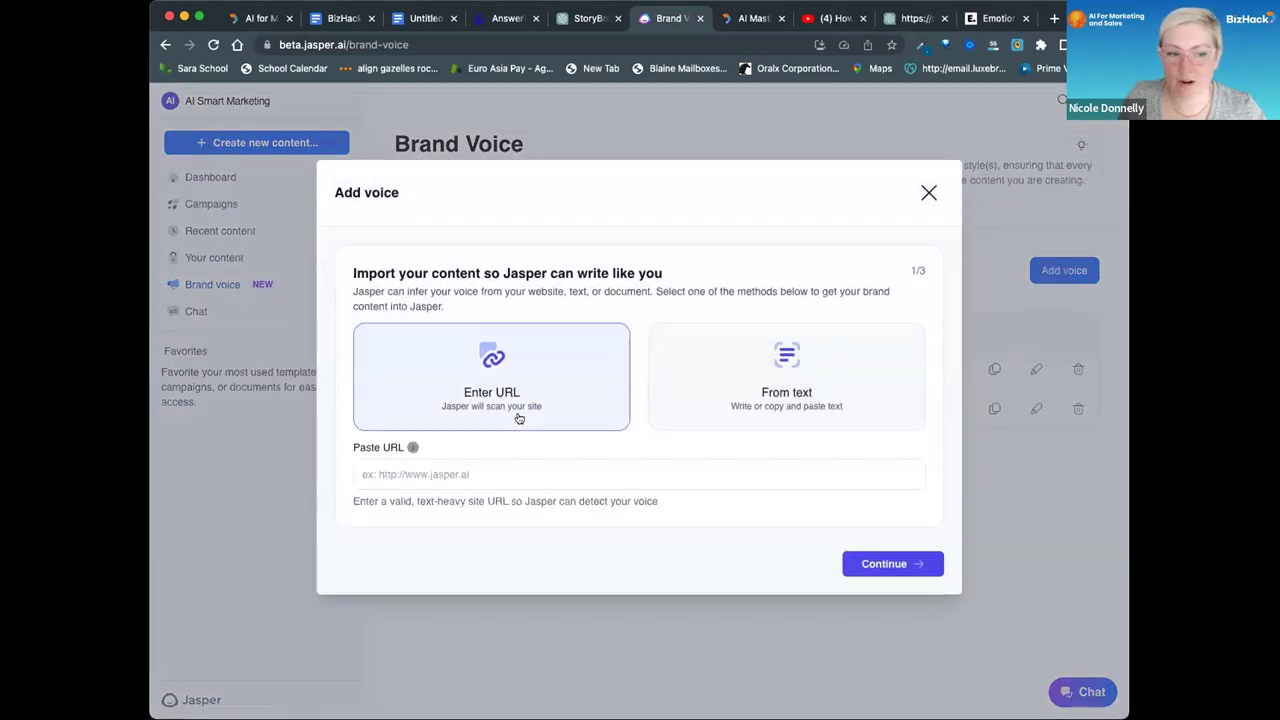
{"action": "left_click", "coordinate": [517, 474]}
{"action": "left_click", "coordinate": [517, 474]}
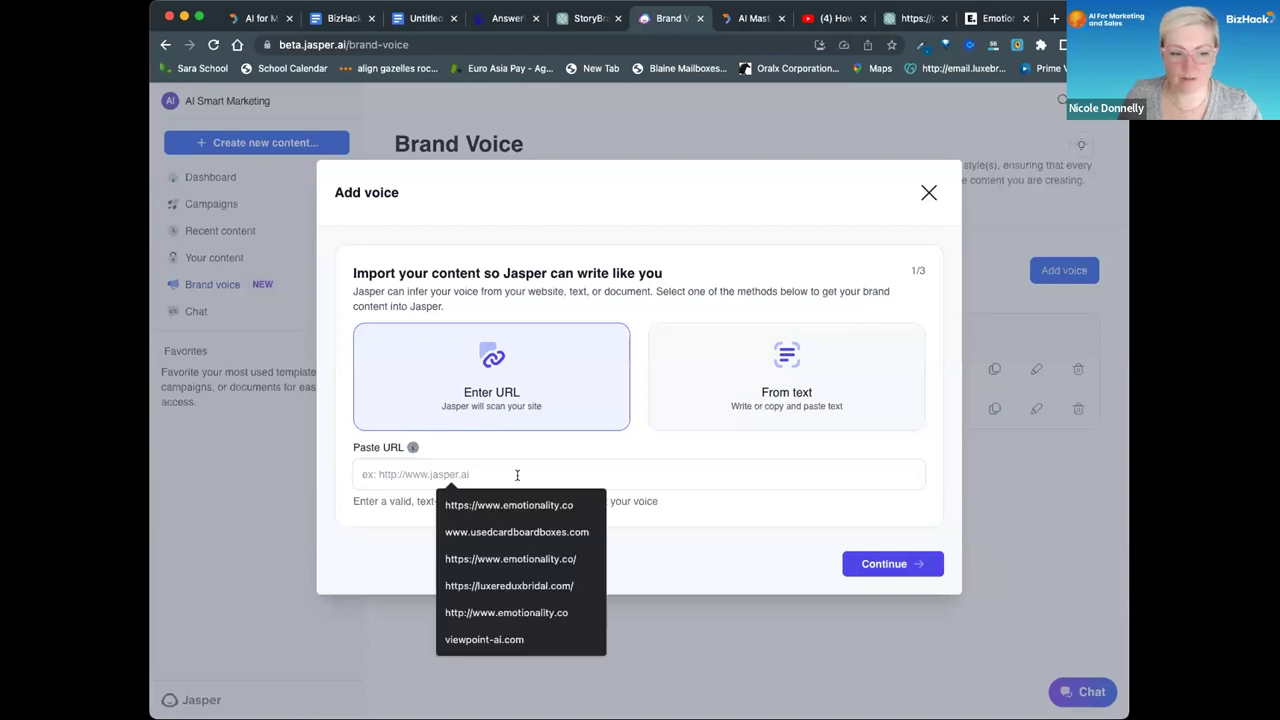
{"action": "left_click", "coordinate": [518, 504]}
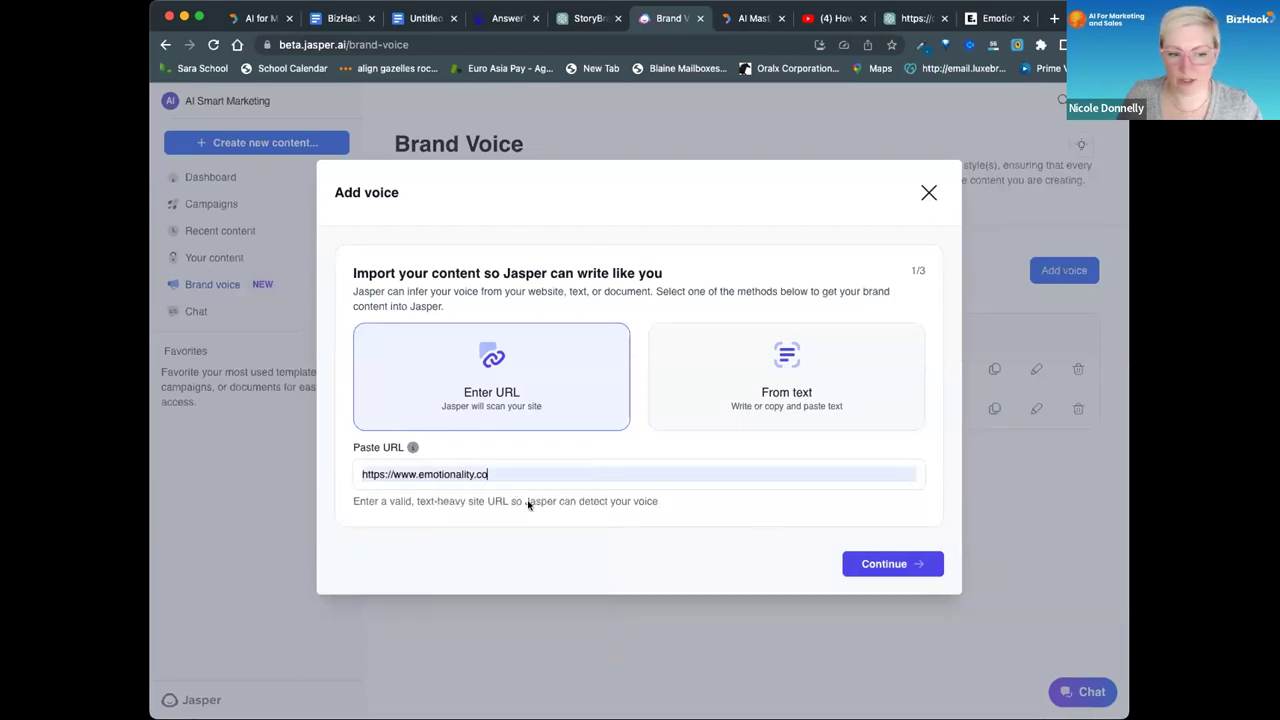
{"action": "left_click", "coordinate": [893, 564]}
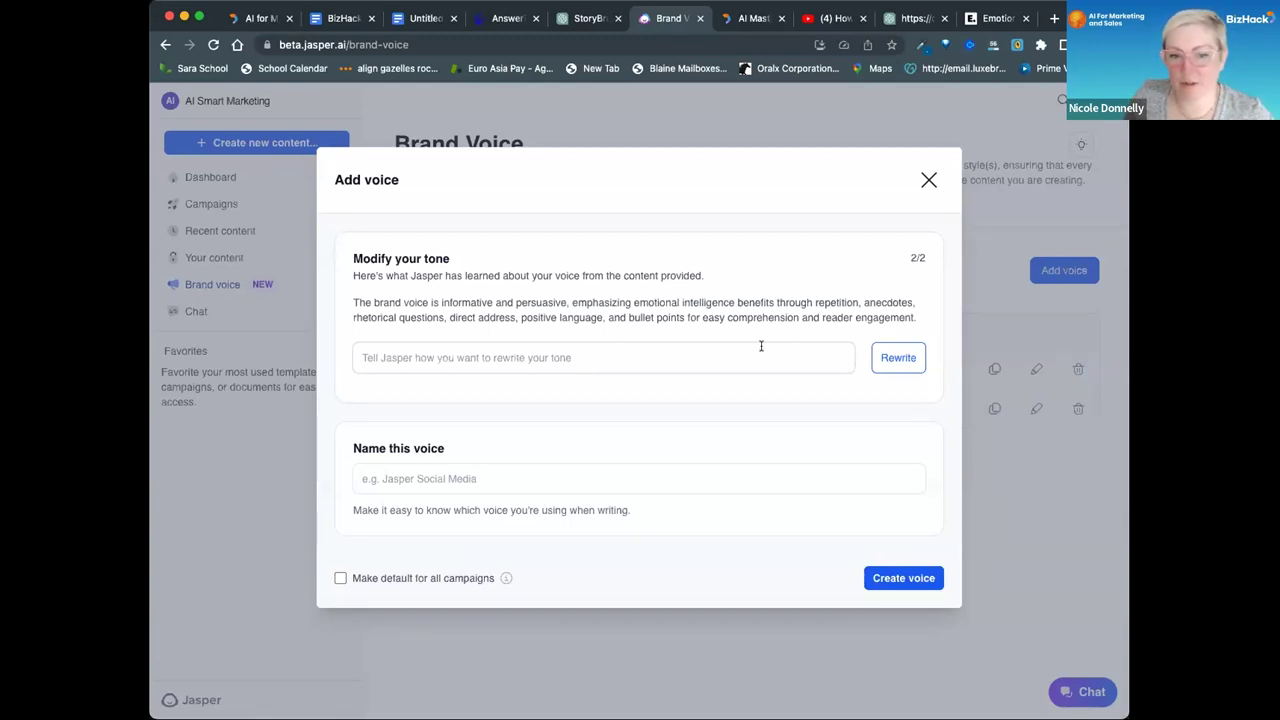
Discard the unnamed voice, browse the template gallery from Your content, and open Jasper Chat.
{"action": "left_click", "coordinate": [929, 179]}
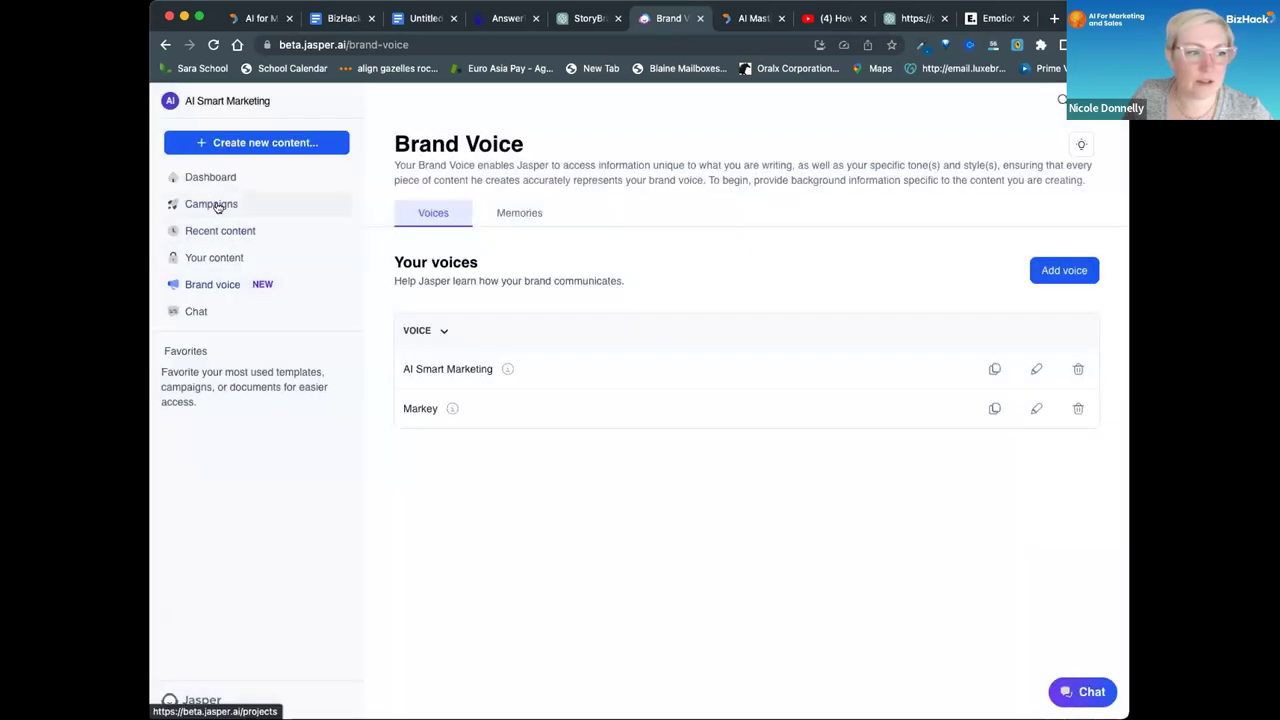
{"action": "left_click", "coordinate": [215, 262]}
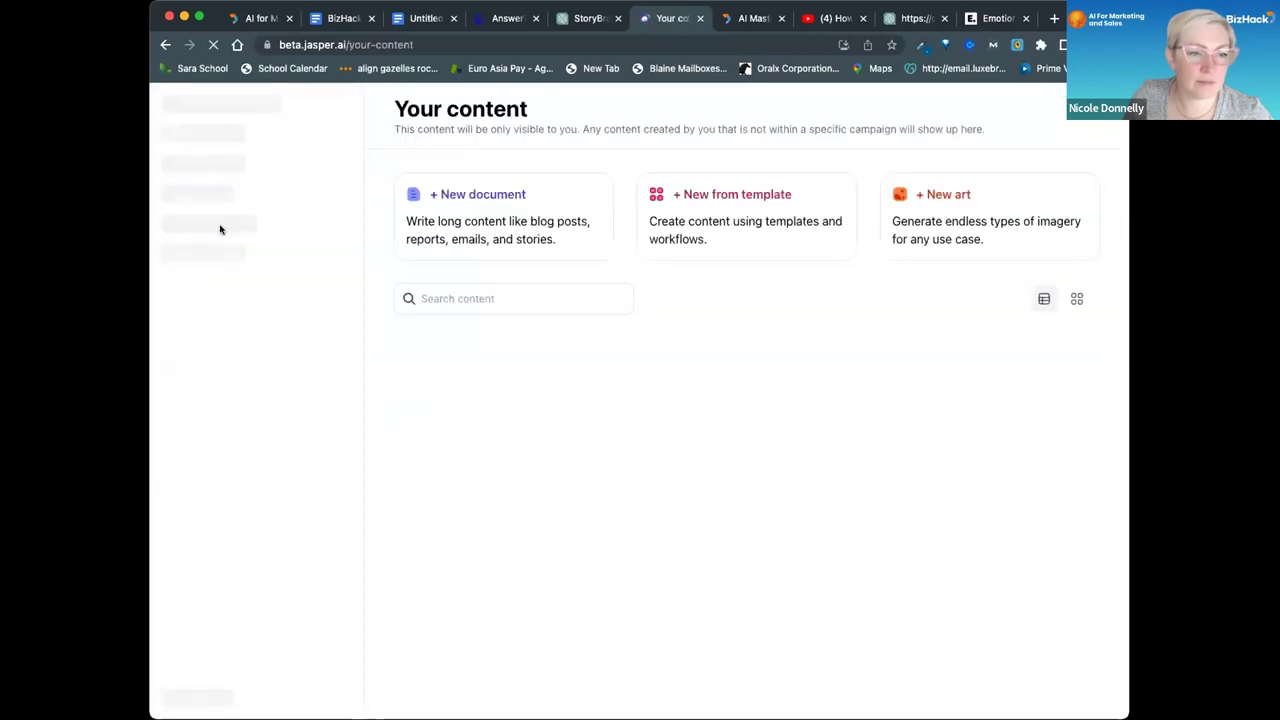
{"action": "left_click", "coordinate": [711, 227]}
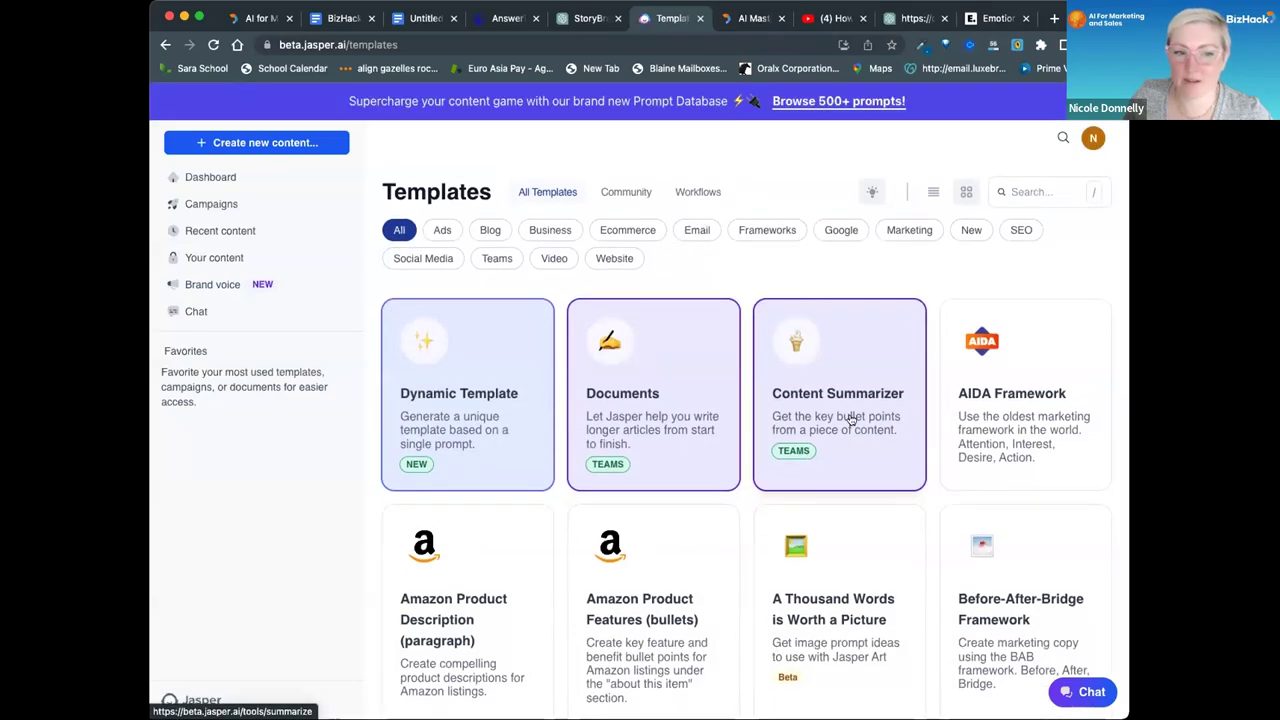
{"action": "scroll", "coordinate": [736, 508], "scroll_direction": "down", "scroll_amount": 3}
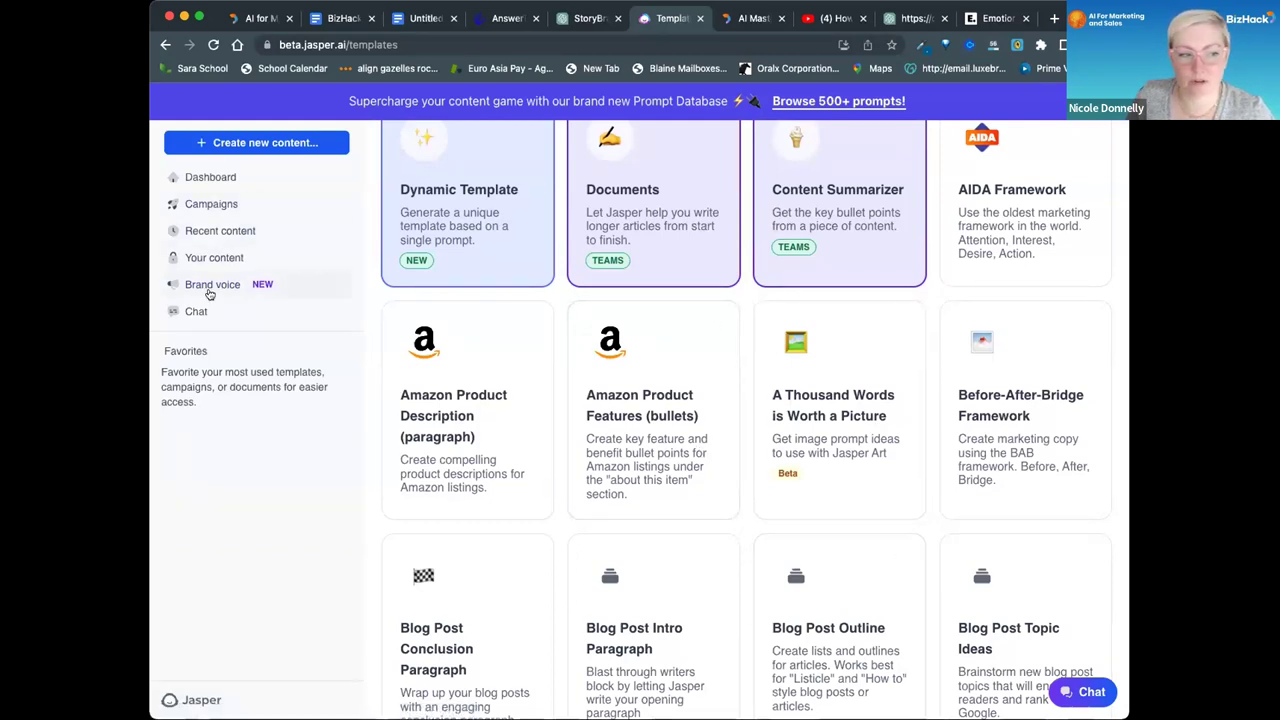
{"action": "left_click", "coordinate": [192, 311]}
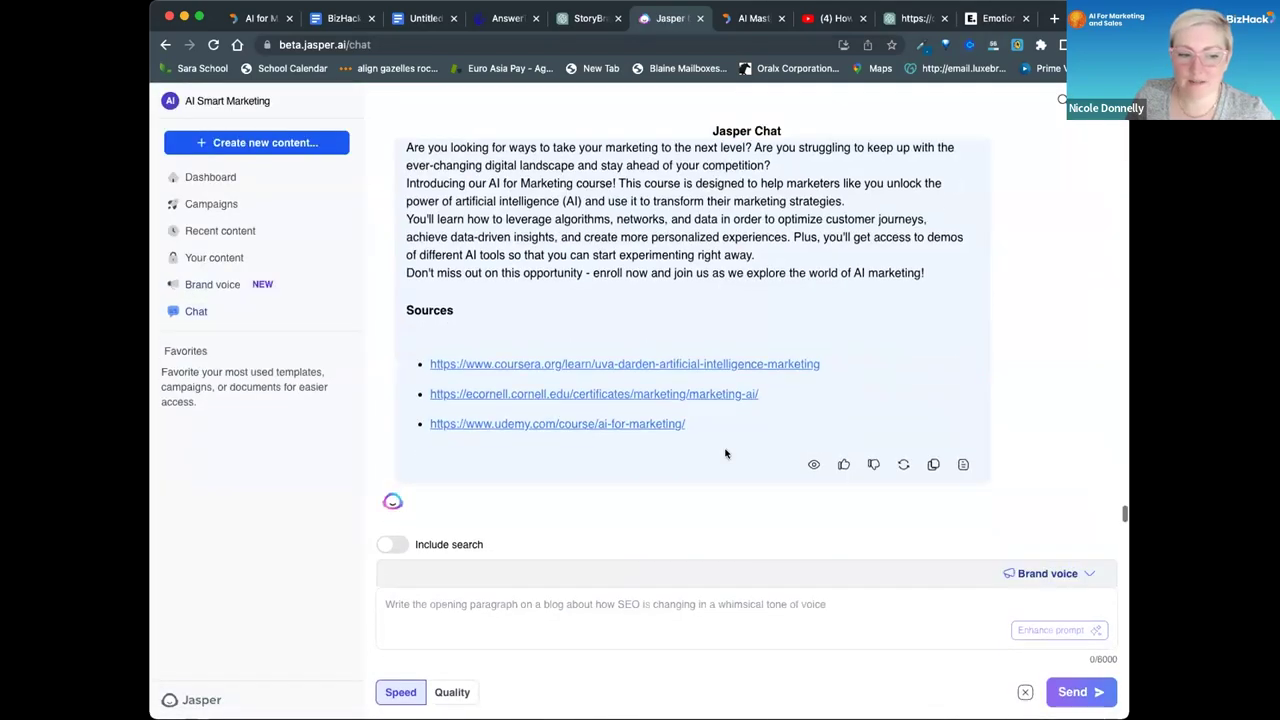
Apply the AI Smart Marketing brand voice to the chat and switch Include search on.
{"action": "left_click", "coordinate": [1070, 578]}
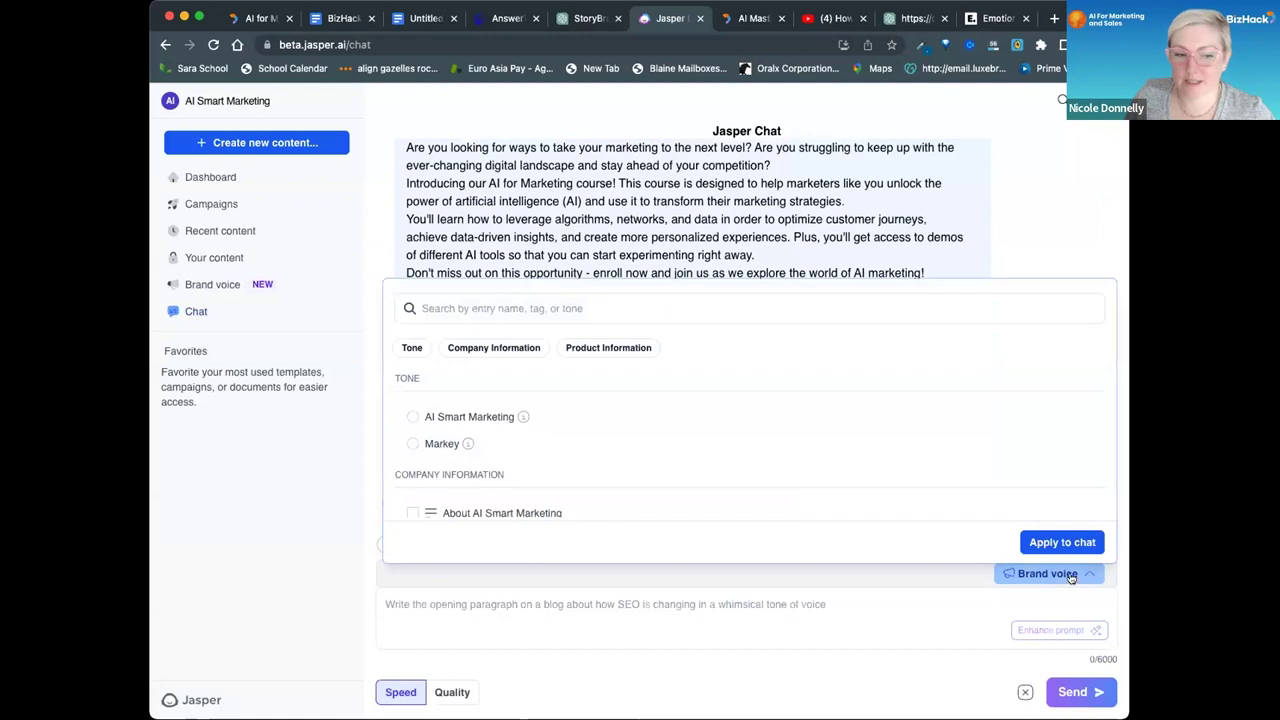
{"action": "left_click", "coordinate": [441, 419]}
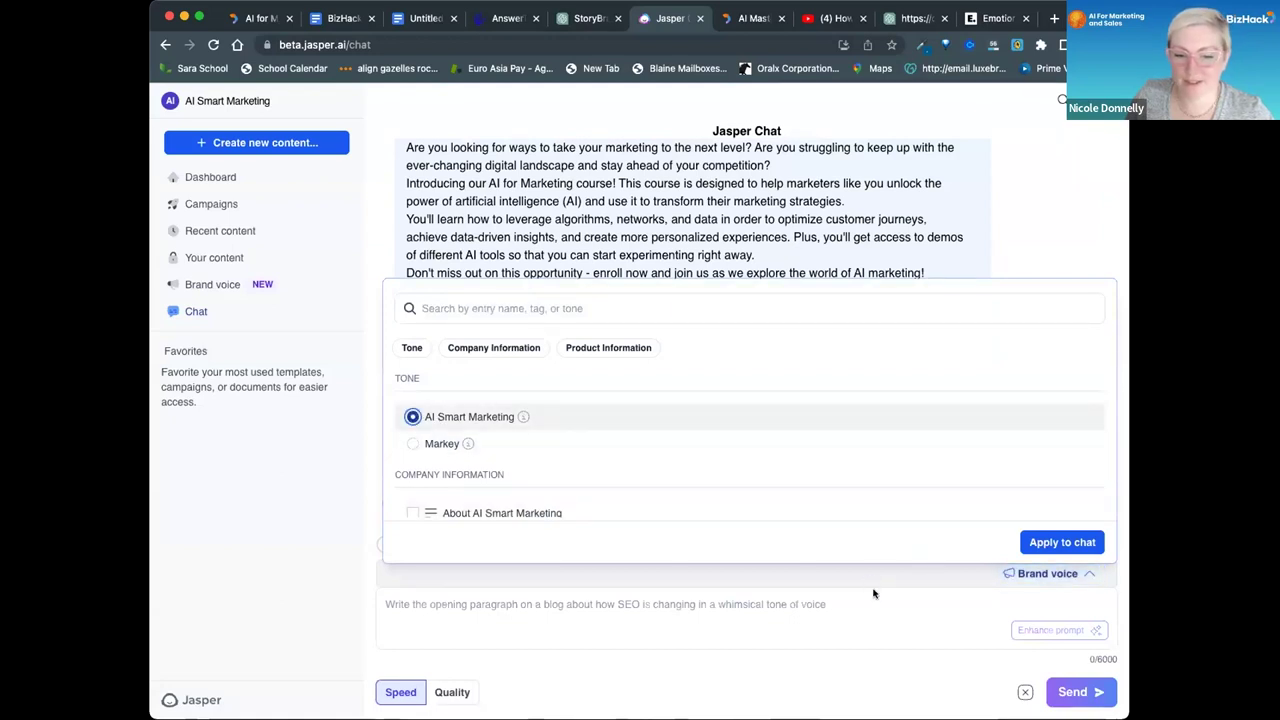
{"action": "left_click", "coordinate": [904, 618]}
{"action": "left_click", "coordinate": [1048, 574]}
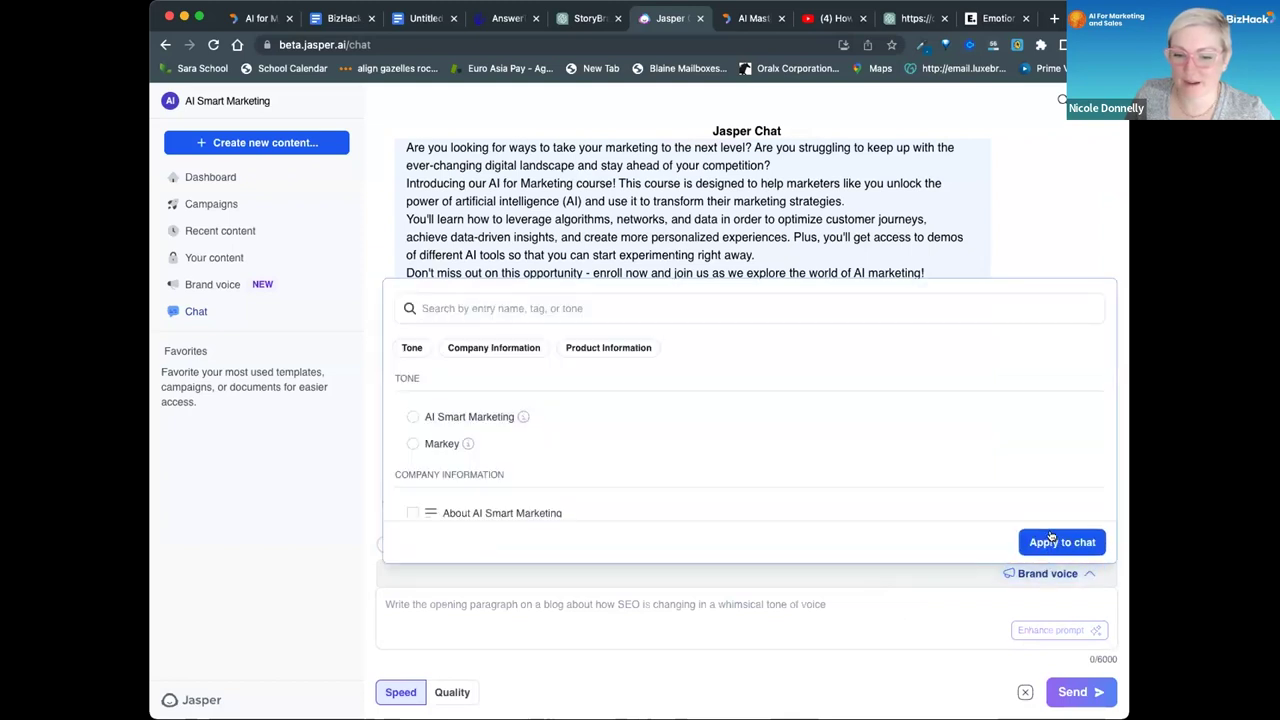
{"action": "left_click", "coordinate": [463, 422]}
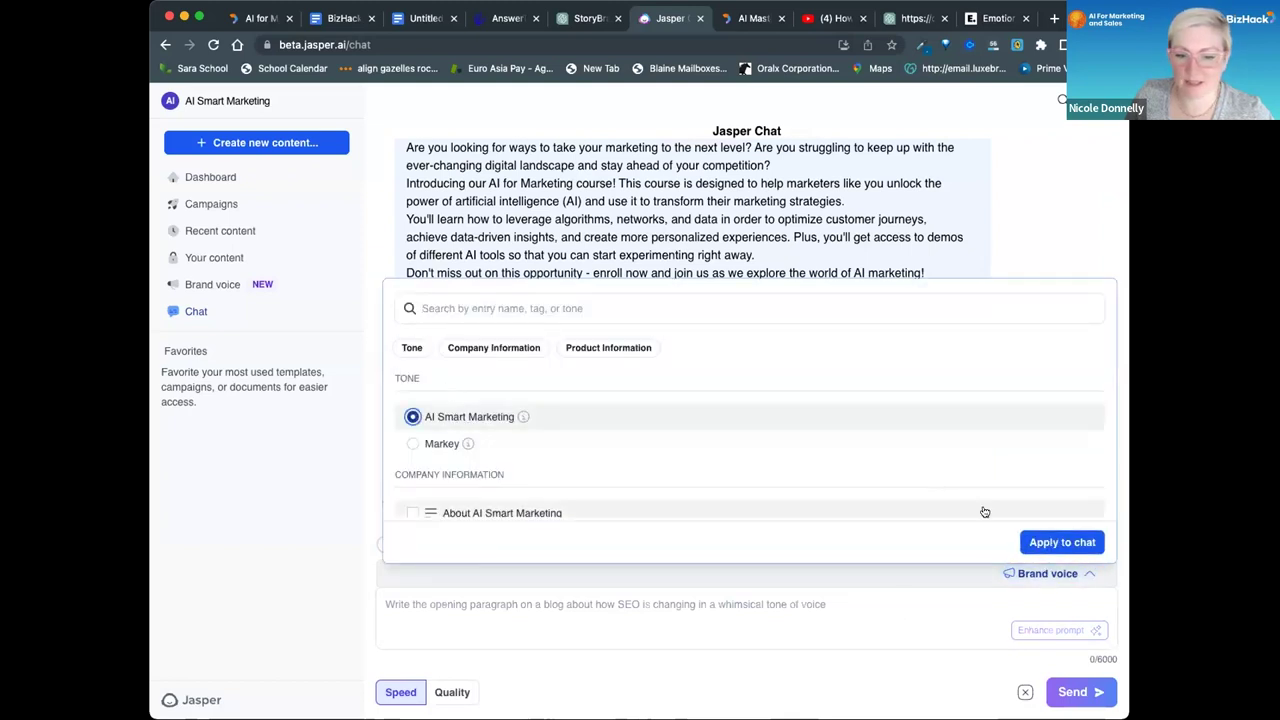
{"action": "left_click", "coordinate": [1062, 542]}
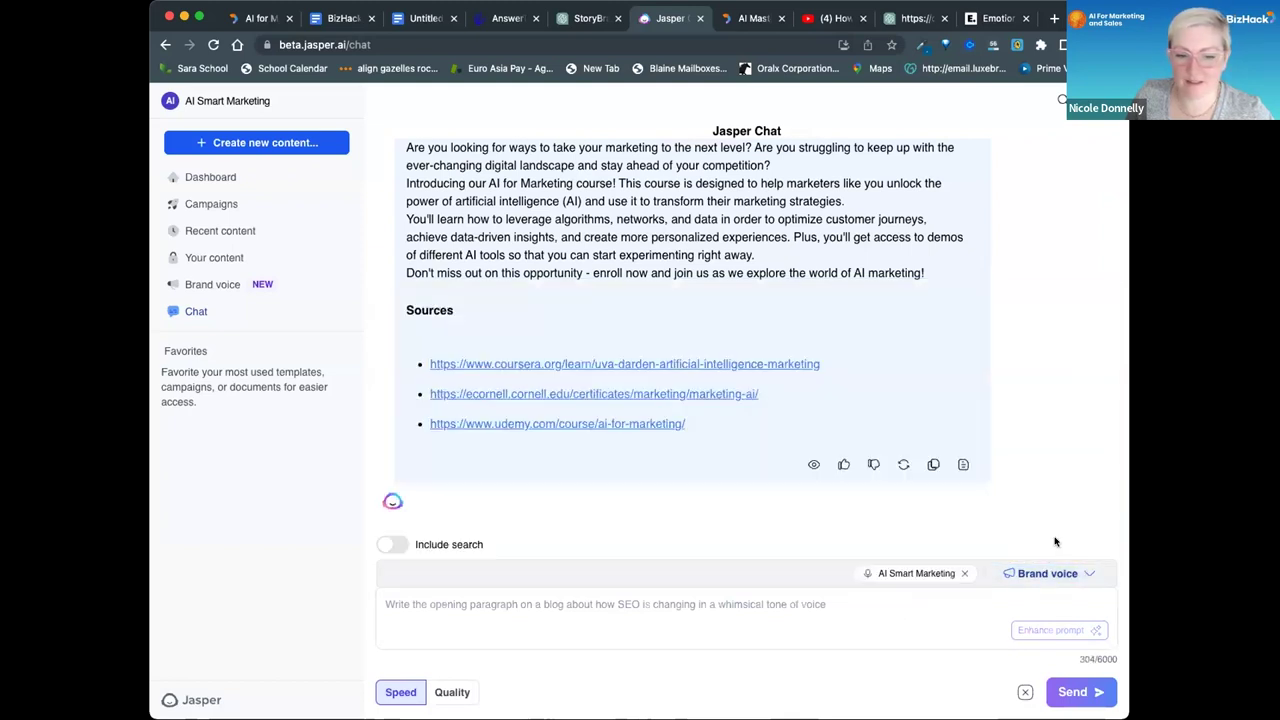
{"action": "left_click", "coordinate": [392, 544]}
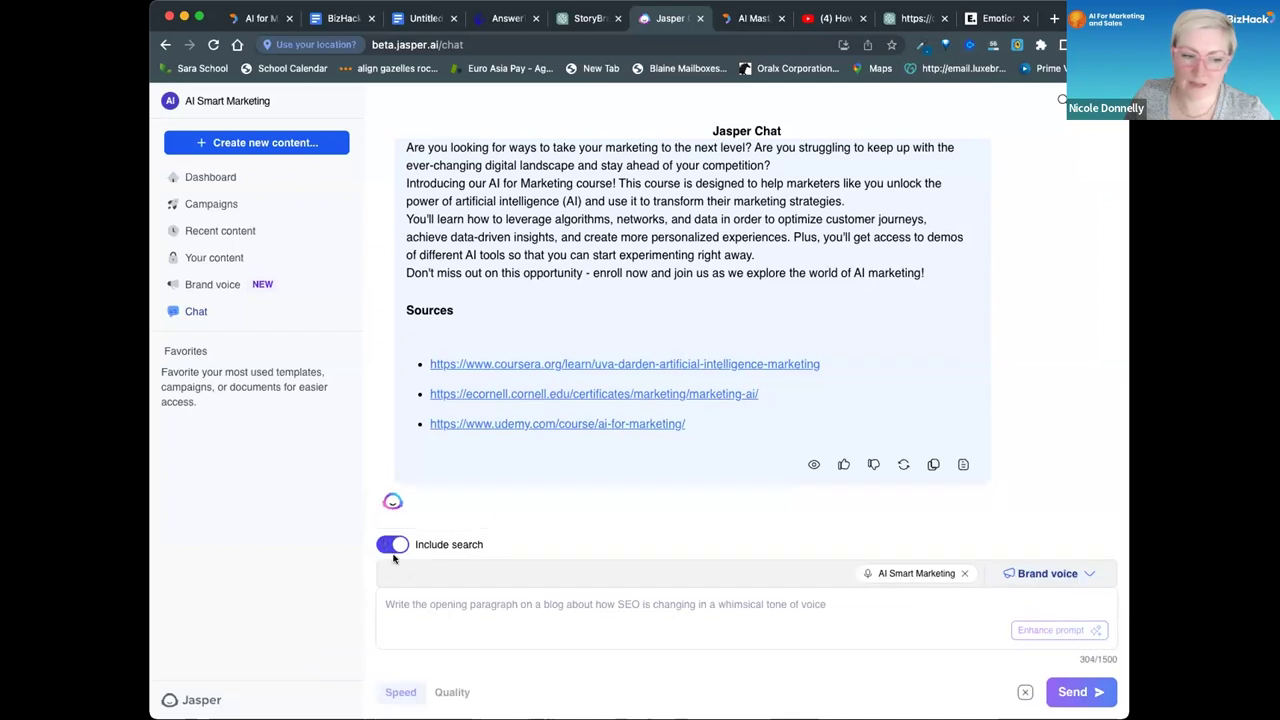
Turn search off, choose Quality mode, and type 'write an about us paragraph for ai smart marketing'.
{"action": "left_click", "coordinate": [392, 545]}
{"action": "left_click", "coordinate": [452, 692]}
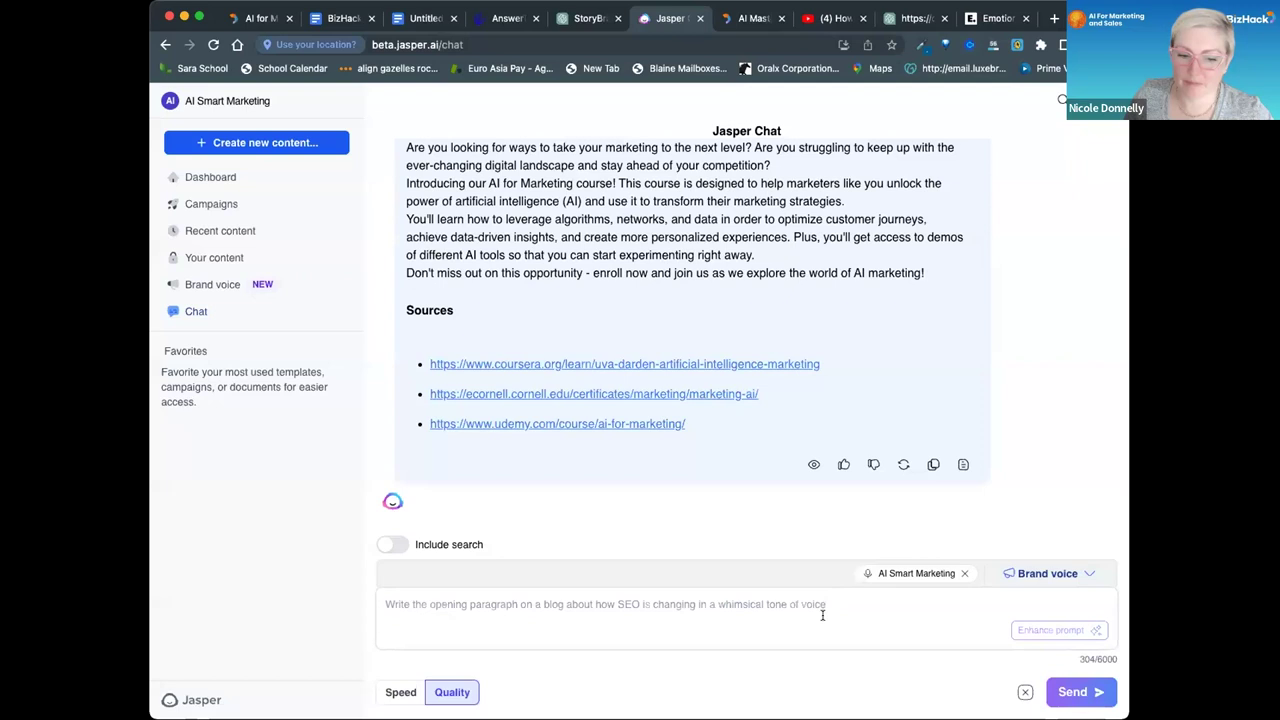
{"action": "left_click", "coordinate": [822, 615]}
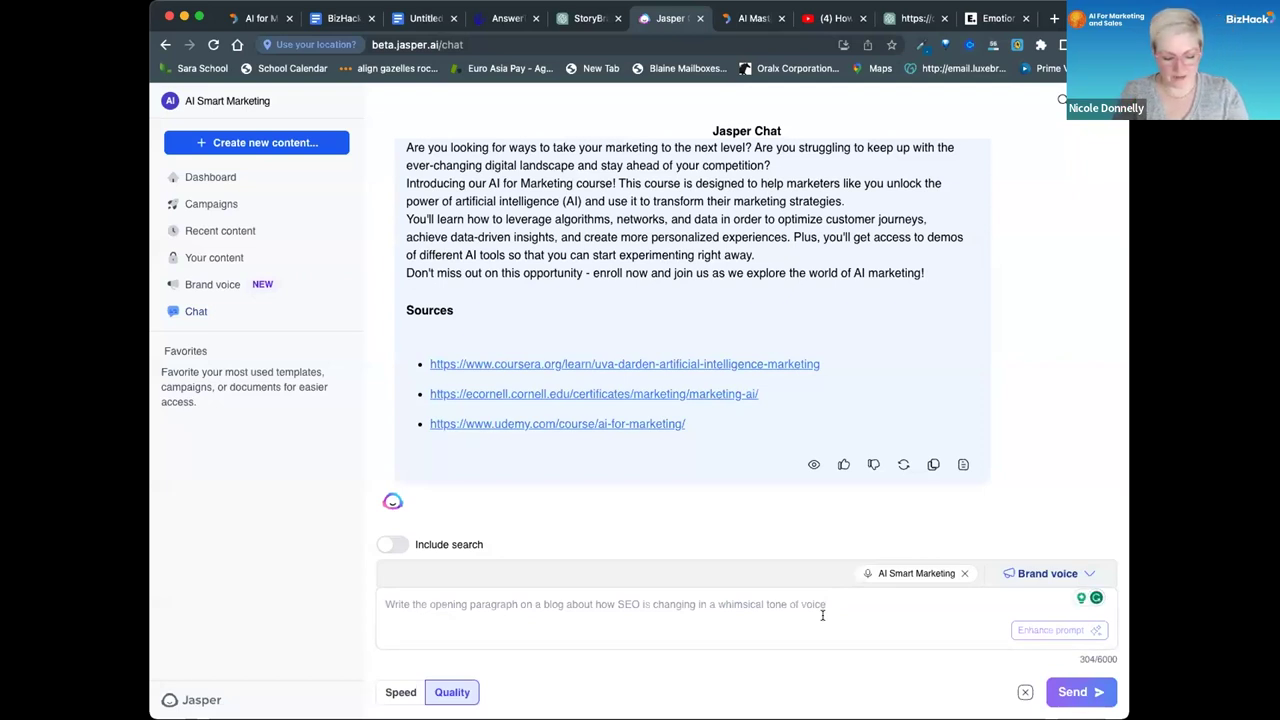
{"action": "type", "text": "write an a"}
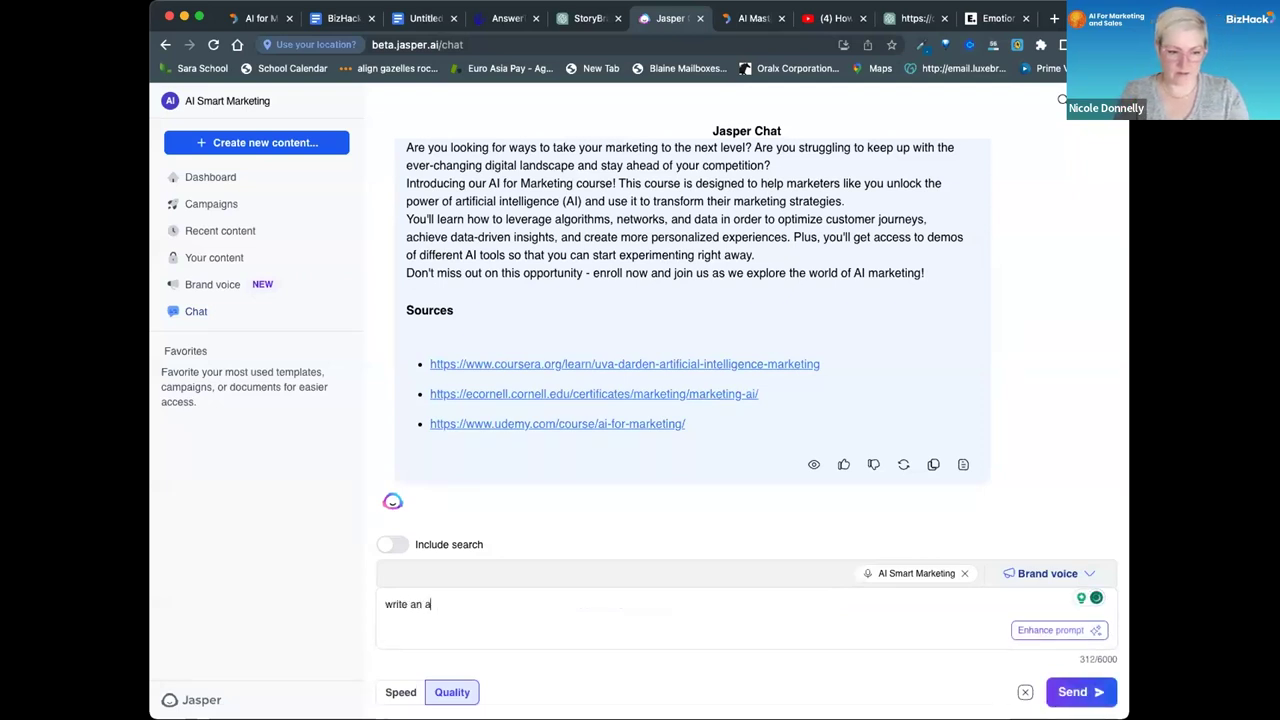
{"action": "type", "text": "bout us "}
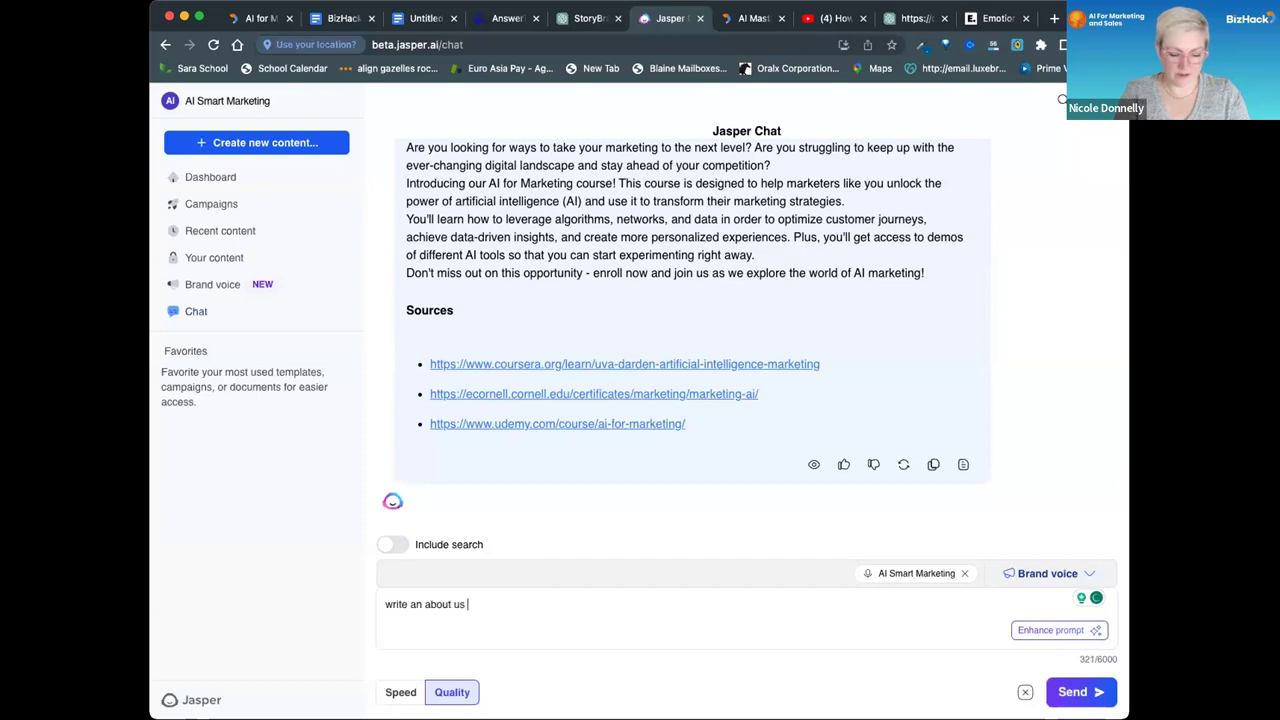
{"action": "type", "text": "paragraph fo"}
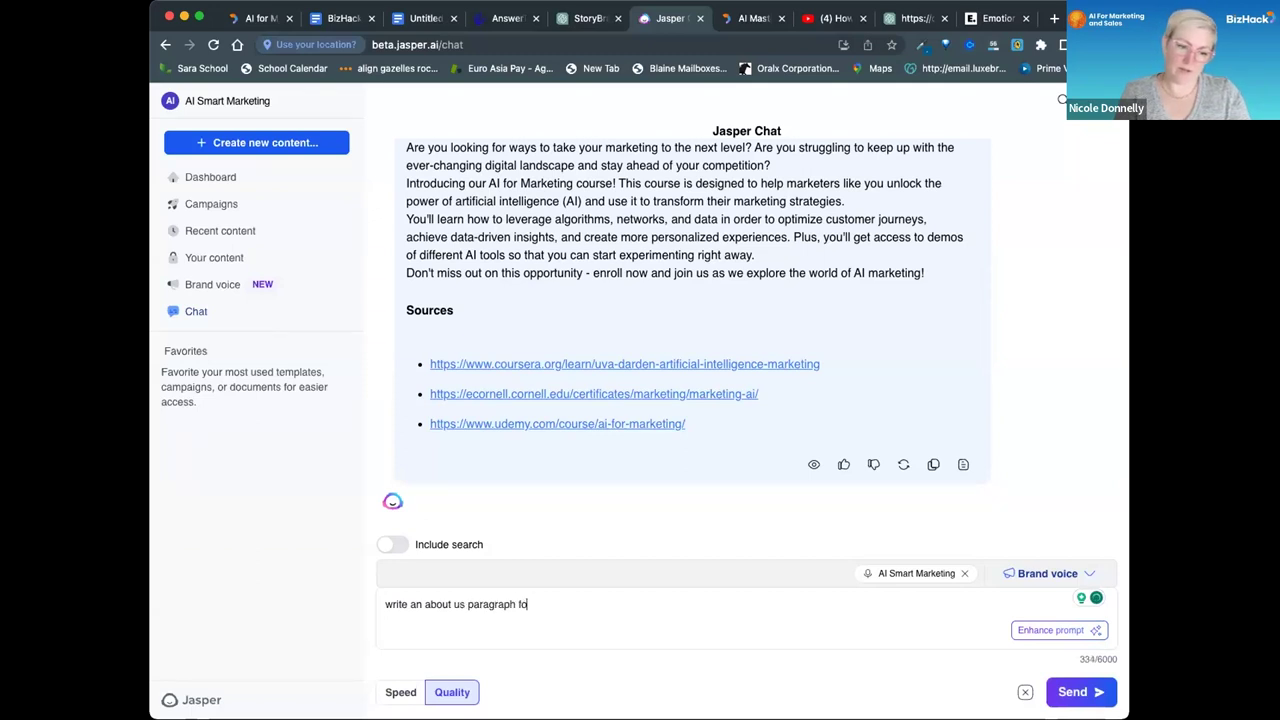
{"action": "type", "text": "r ai smar"}
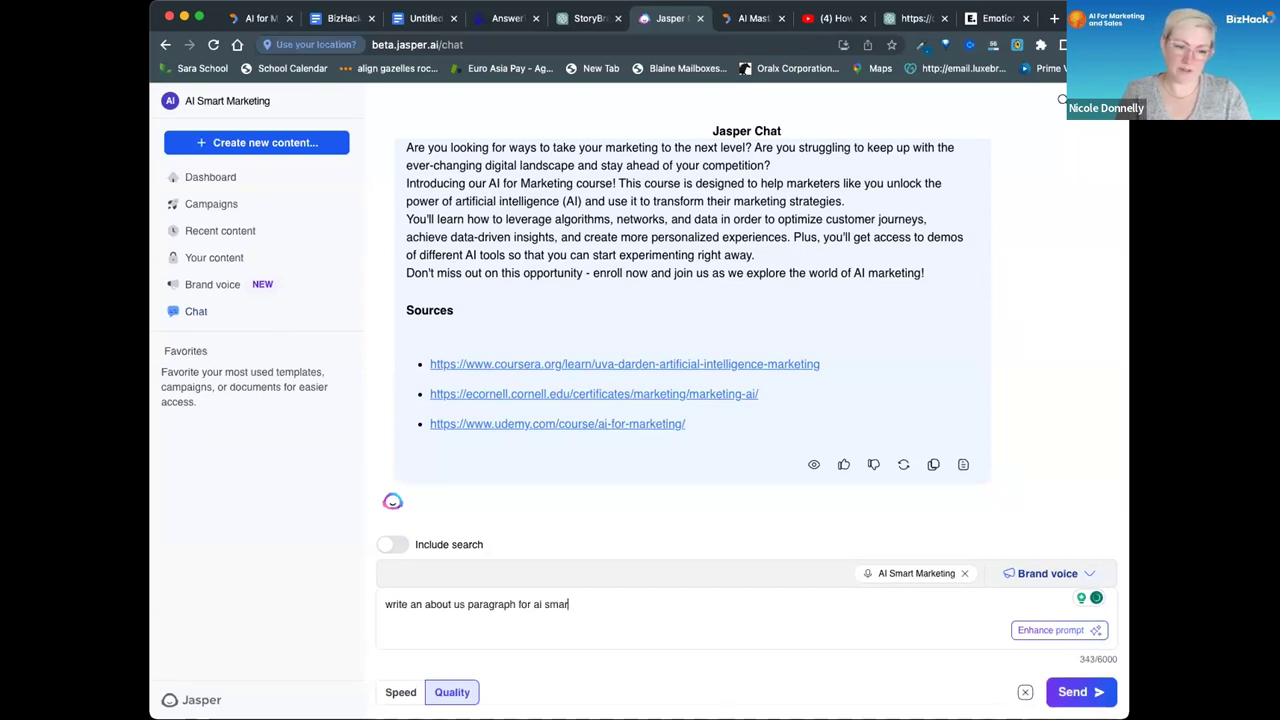
{"action": "type", "text": "t marketing"}
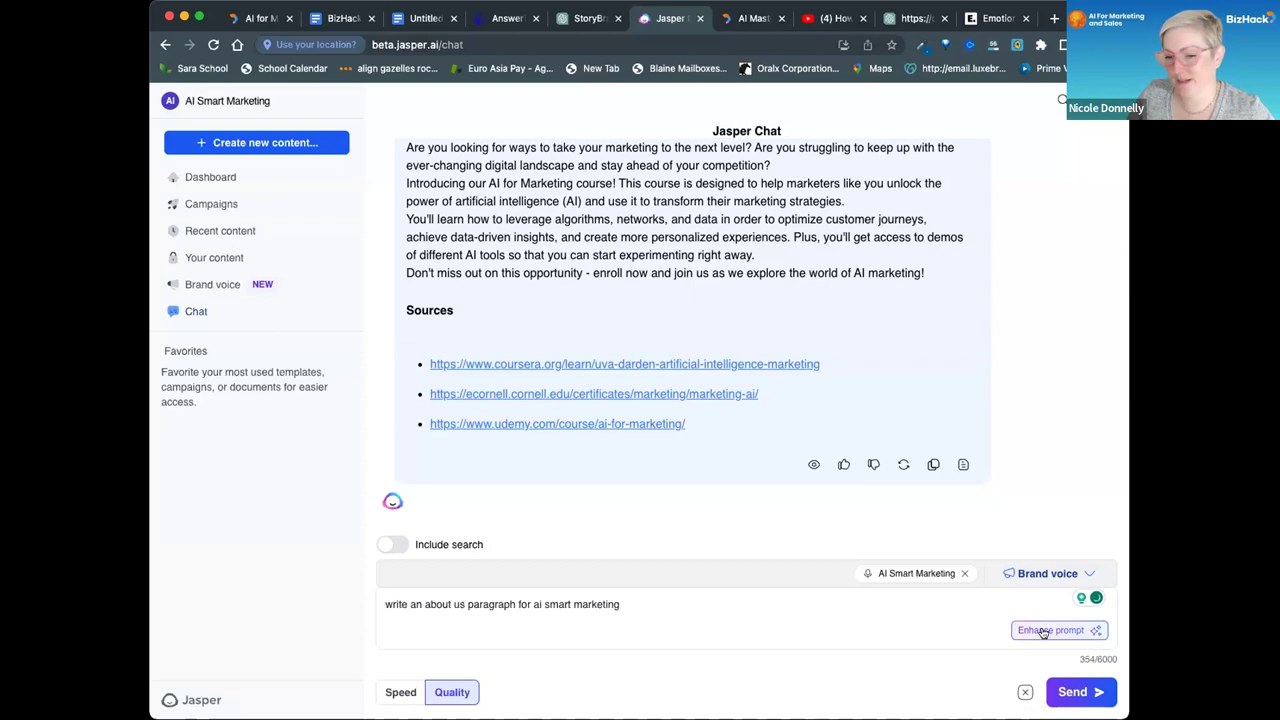
Enhance the About Us request into a detailed copywriter prompt and send it.
{"action": "left_click", "coordinate": [1043, 631]}
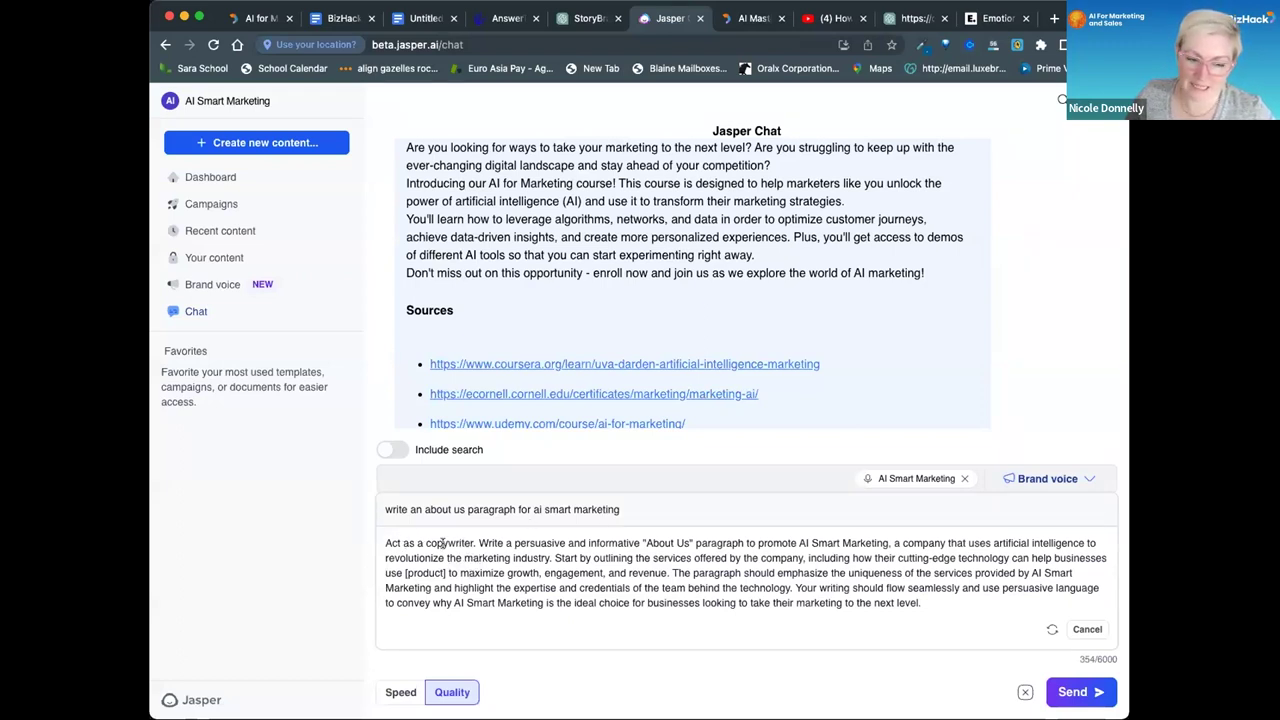
{"action": "left_click", "coordinate": [1078, 692]}
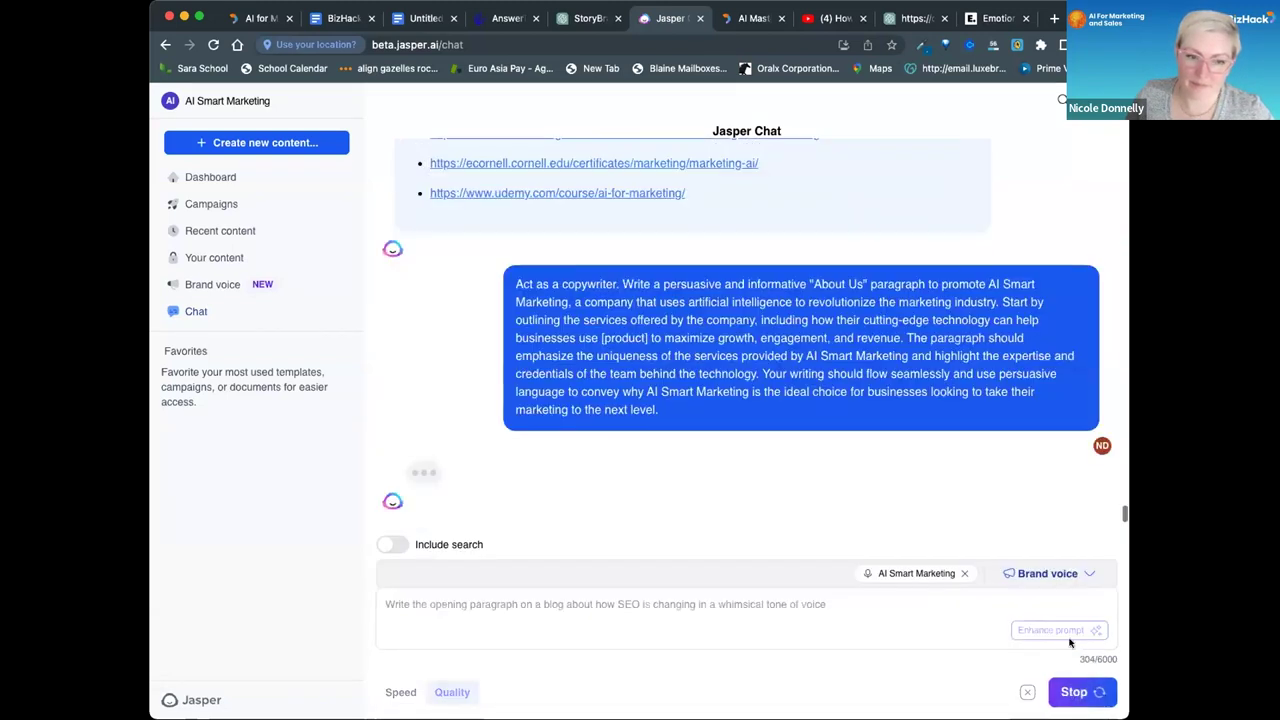